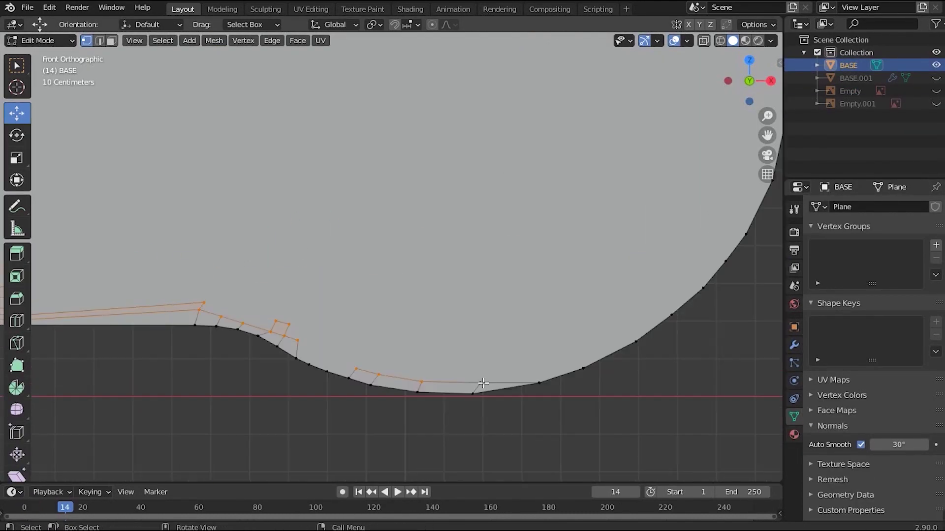
Step: Zoom the view out over the dissolved BASE outline face
{"action": "scroll", "coordinate": [483, 384], "scroll_direction": "down", "scroll_amount": 6}
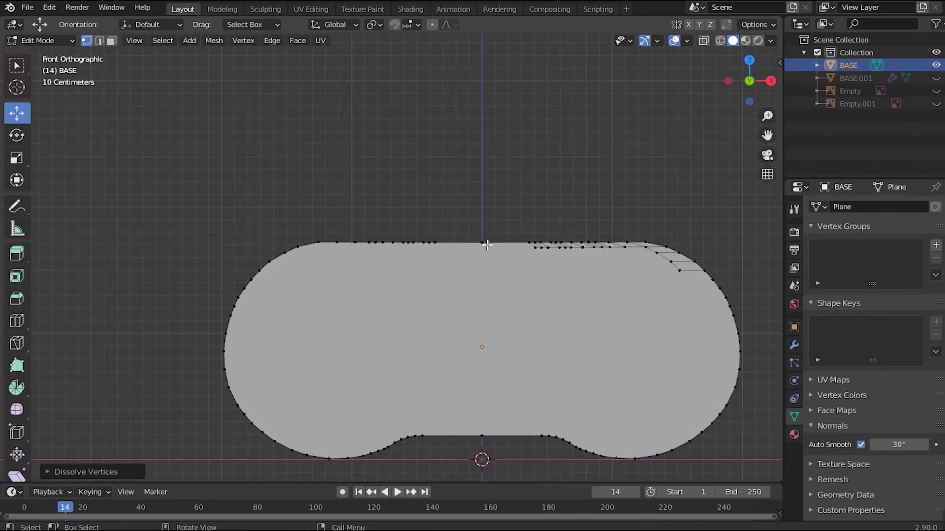
Step: Zoom out to frame the whole BASE outline shape
{"action": "middle_click_drag", "start_coordinate": [483, 383], "coordinate": [432, 311]}
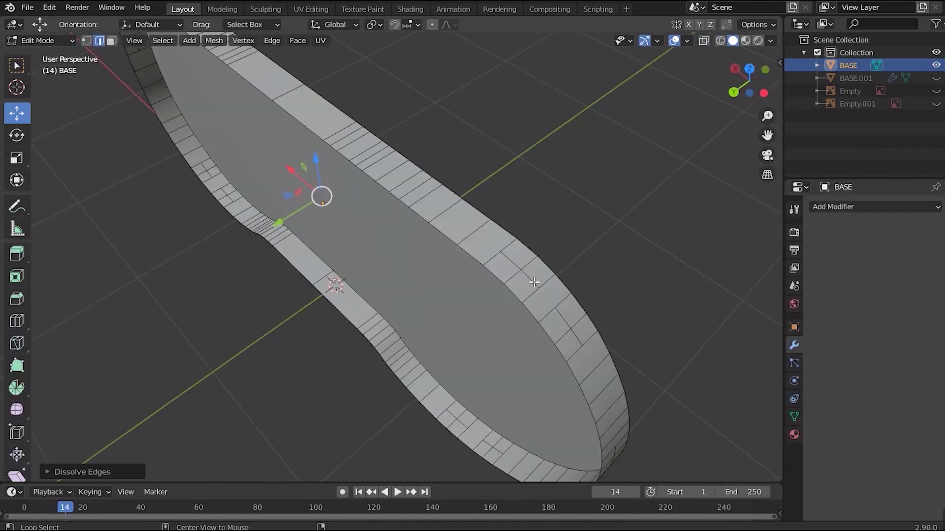
Step: Orbit the view around the D-pad mesh
{"action": "mouse_move", "coordinate": [534, 282]}
{"action": "middle_mouse_down"}
{"action": "mouse_move", "coordinate": [538, 337]}
{"action": "mouse_move", "coordinate": [512, 315]}
{"action": "middle_mouse_up"}
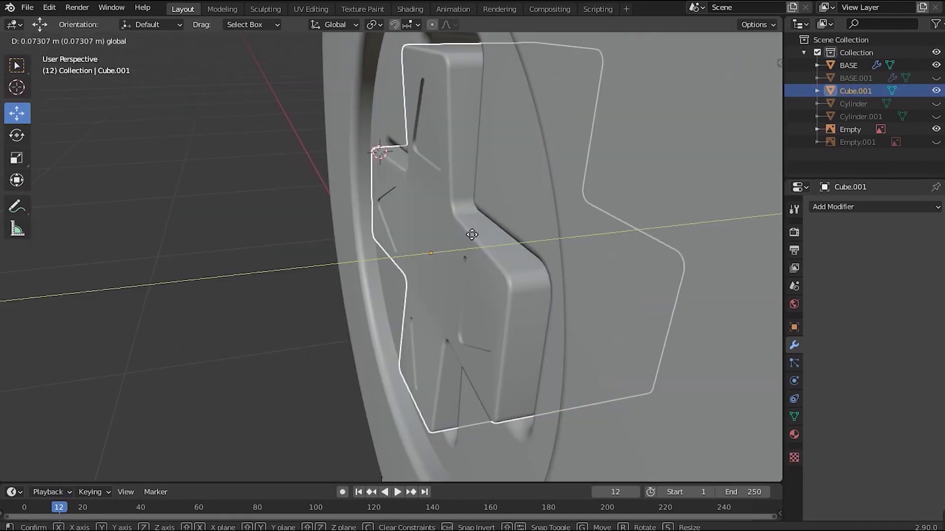
Step: Check the D-pad cut from the front, then hide the SUP.001 cutter object
{"action": "middle_click_drag", "start_coordinate": [427, 253], "coordinate": [465, 254]}
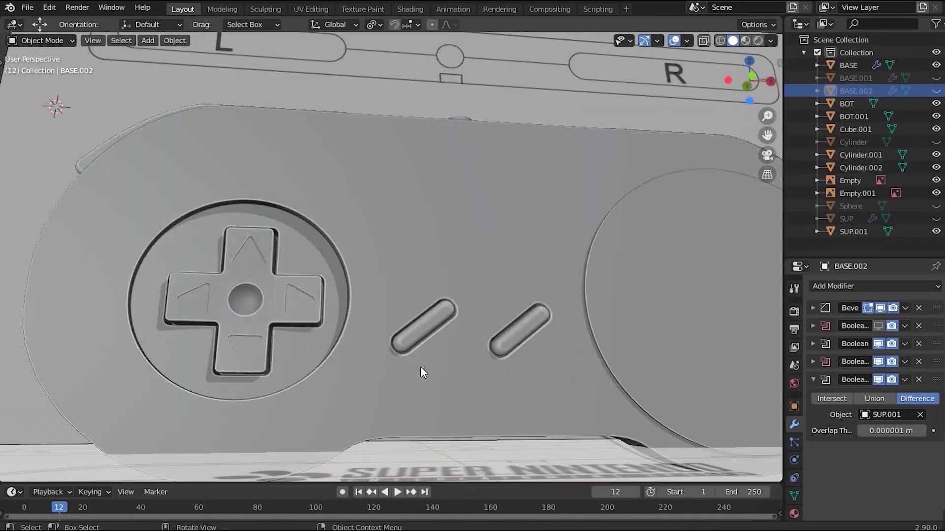
{"action": "left_click", "coordinate": [935, 232]}
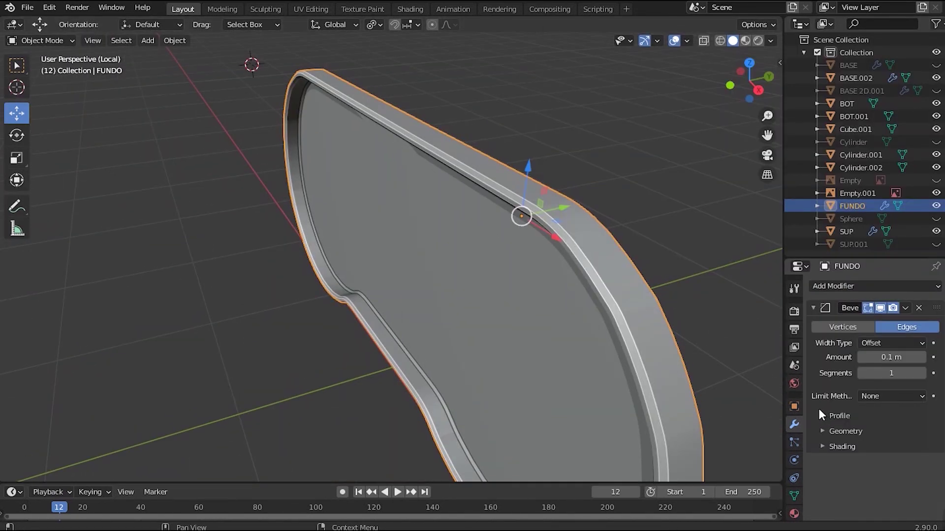
Step: Adjust the bevel width on the FUNDO backplate's Bevel modifier
{"action": "left_click", "coordinate": [860, 358]}
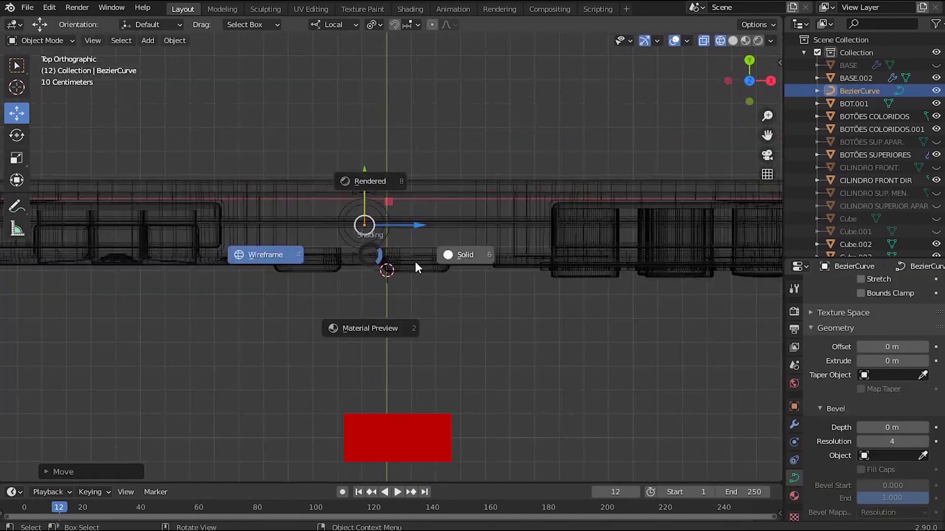
Step: In front view, move the cable's points and handles so it curves right from the top edge
{"action": "key", "text": "KP_1"}
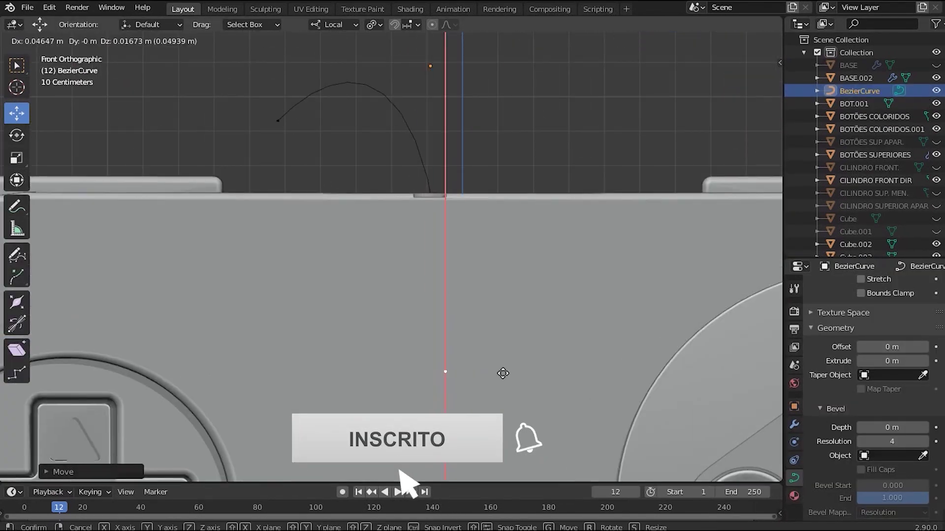
{"action": "left_click", "coordinate": [350, 137]}
{"action": "middle_click_drag", "start_coordinate": [350, 137], "coordinate": [578, 323]}
{"action": "key", "text": "KP_1"}
{"action": "left_click_drag", "start_coordinate": [524, 302], "coordinate": [541, 281]}
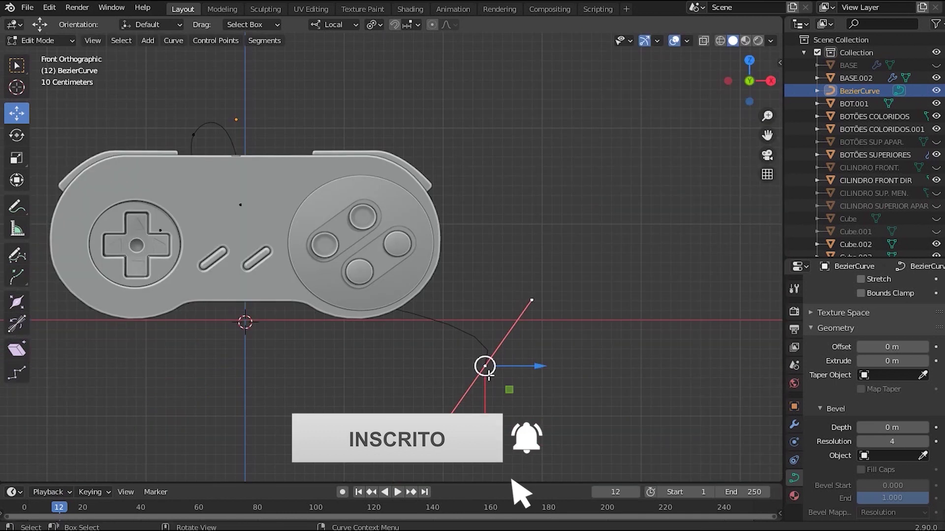
{"action": "left_click", "coordinate": [499, 313]}
{"action": "scroll", "coordinate": [448, 200], "scroll_direction": "down", "scroll_amount": 4}
{"action": "scroll", "coordinate": [665, 344], "scroll_direction": "up", "scroll_amount": 2}
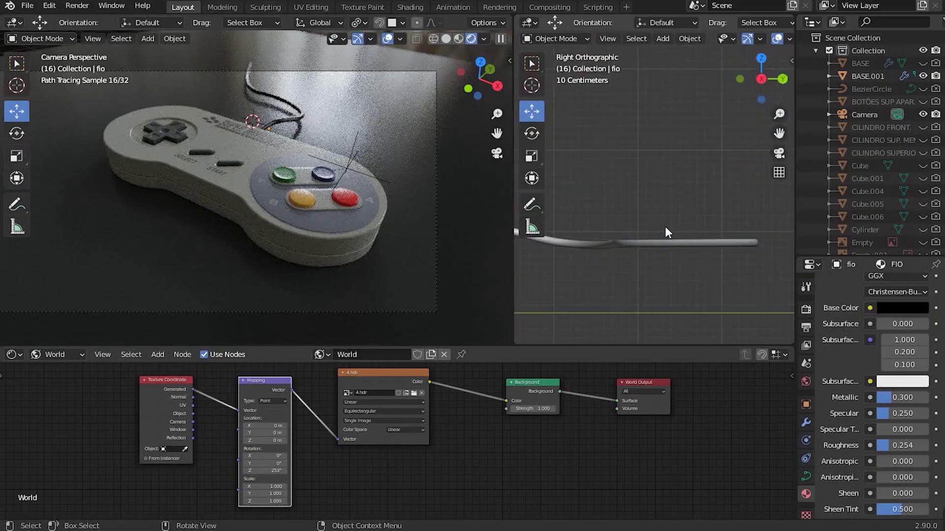
Step: Enter Edit Mode on the cable curve to edit its points
{"action": "key", "text": "Tab"}
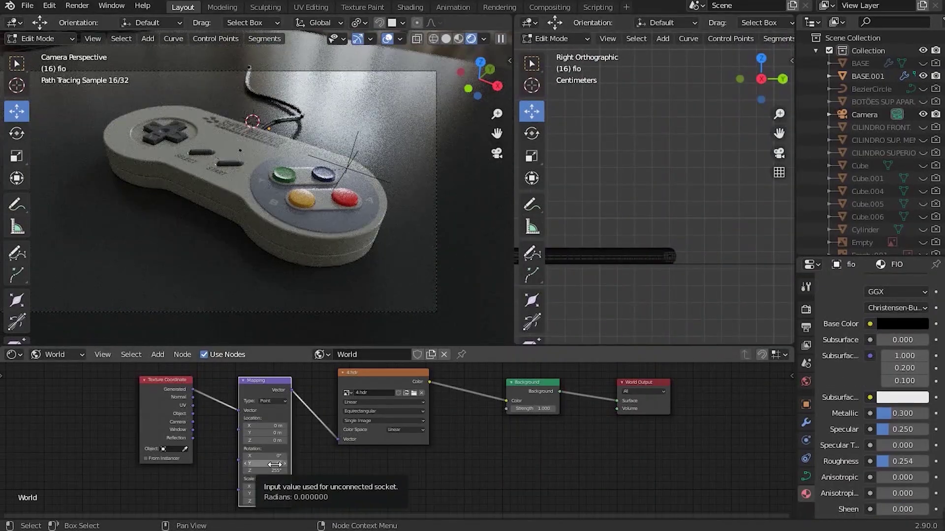